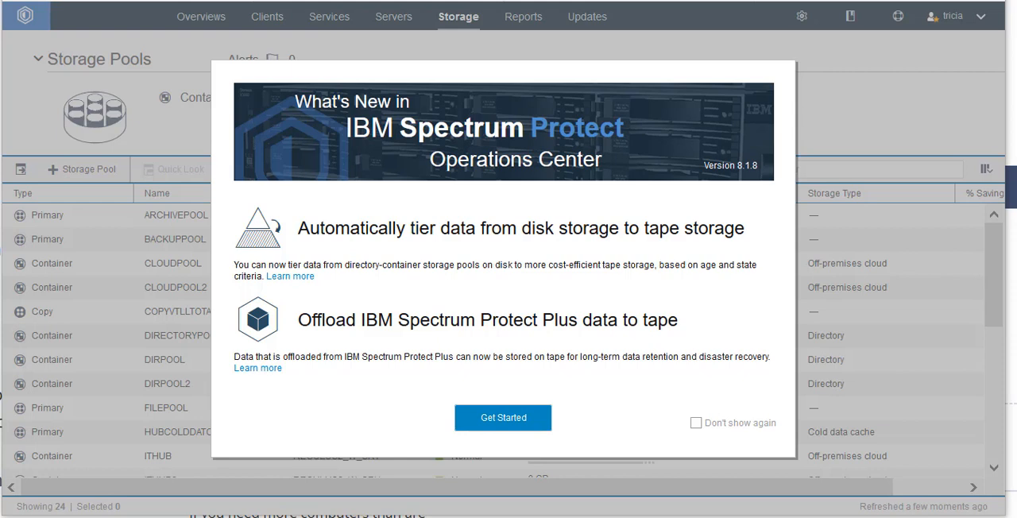
Dismiss the What's New message and start a new storage pool named S3_TAPE_POOL on server REGULUS2_W_SRV
left_click(502, 421)
left_click(459, 19)
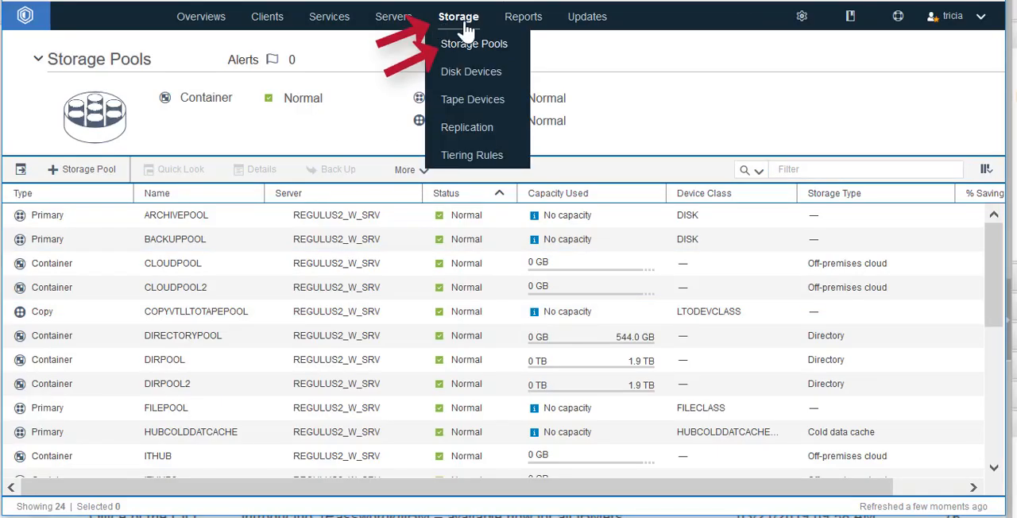
left_click(466, 49)
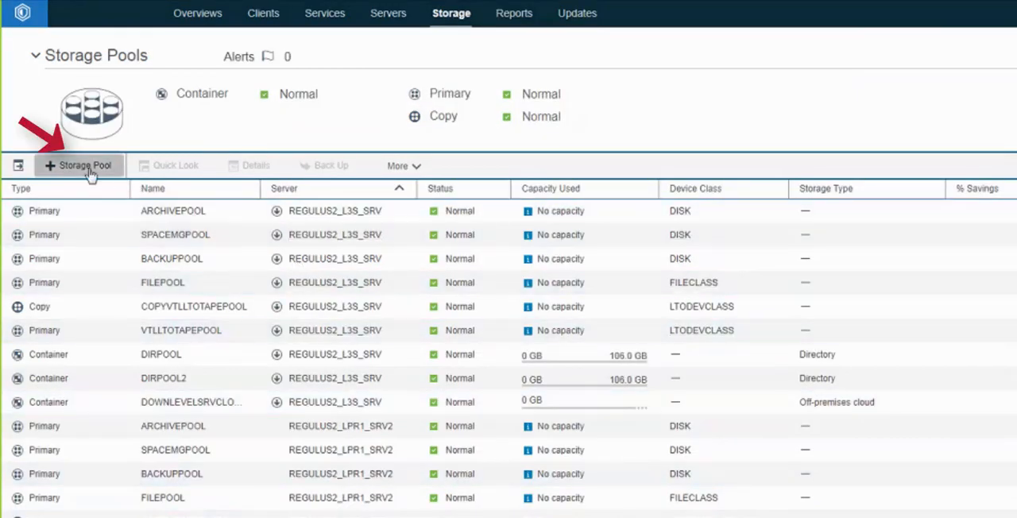
left_click(88, 168)
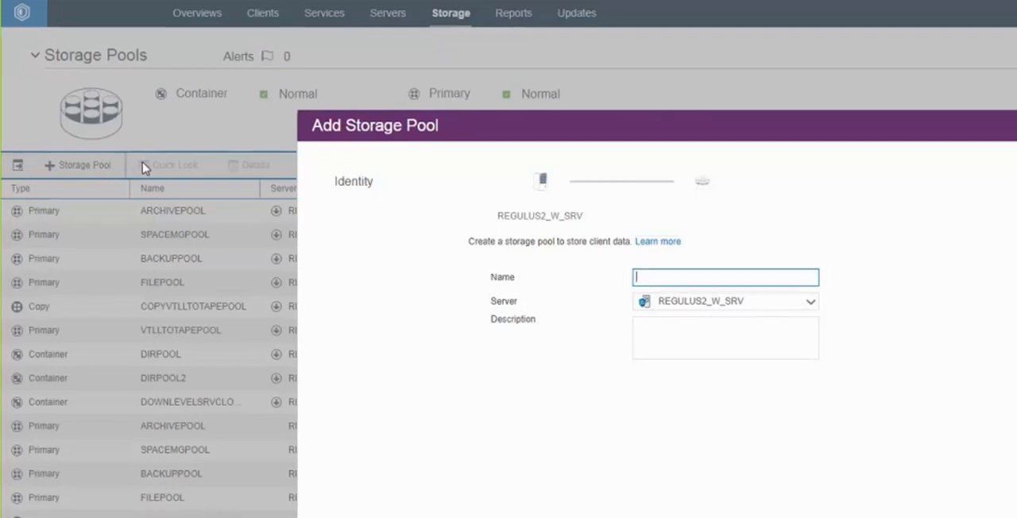
type("S3")
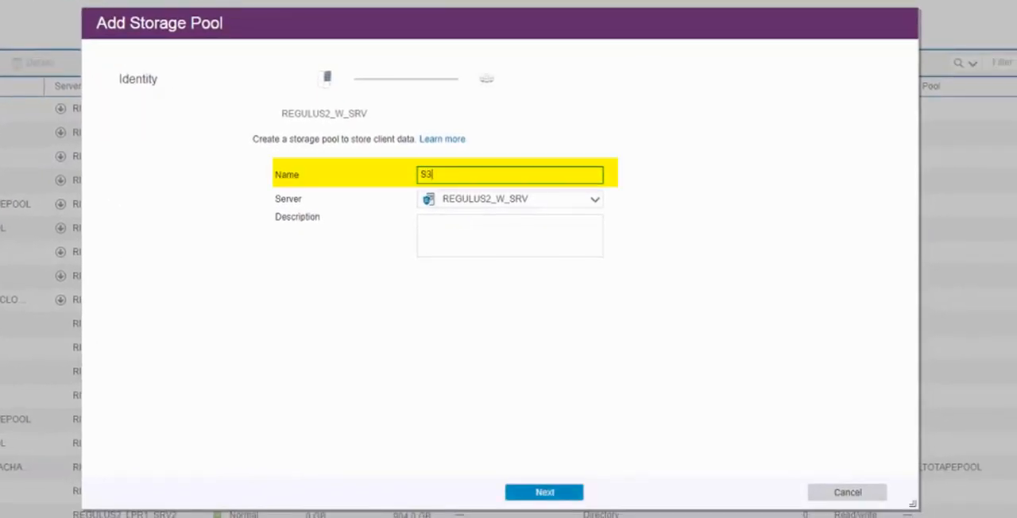
type("_TAPE_POOL")
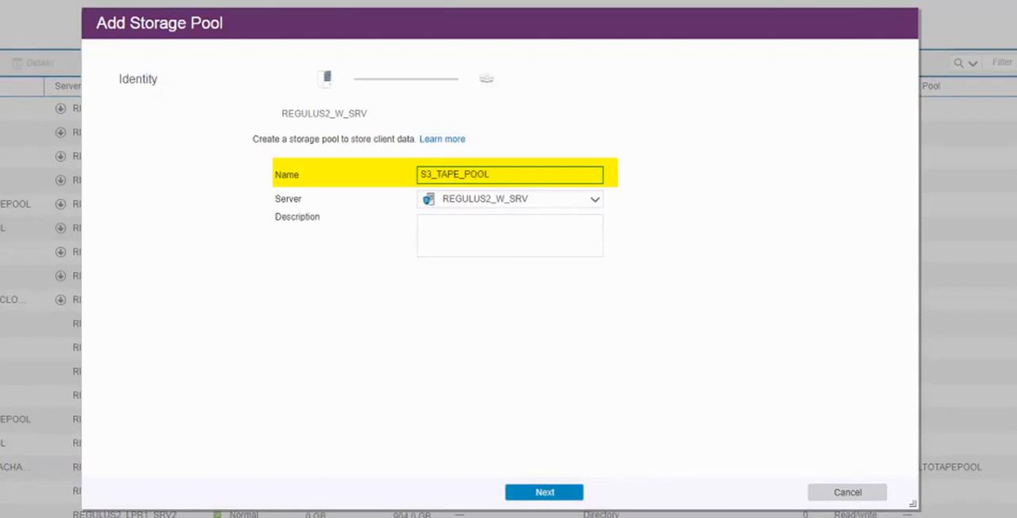
left_click(527, 493)
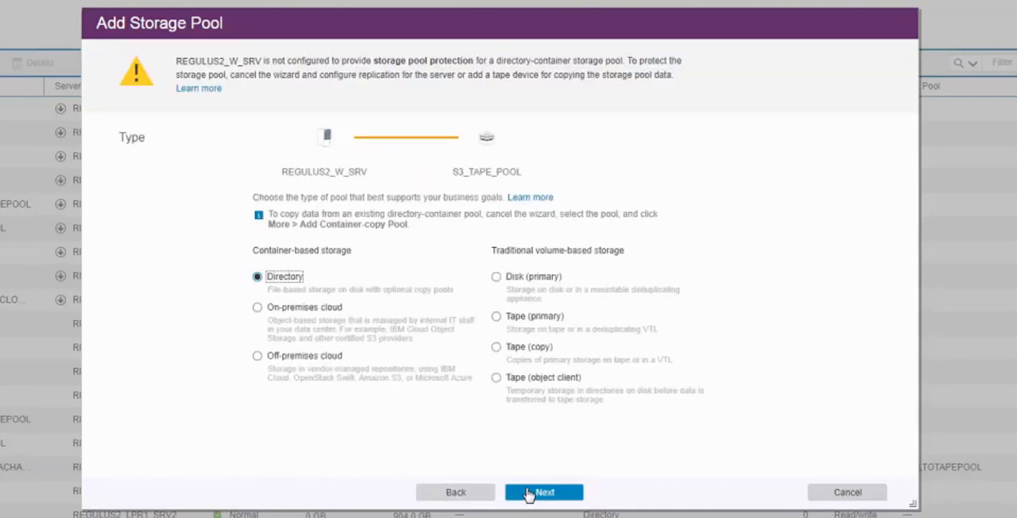
Set the pool type to Tape (object client) and add f:/colddata/ as its cold data cache directory
left_click(496, 379)
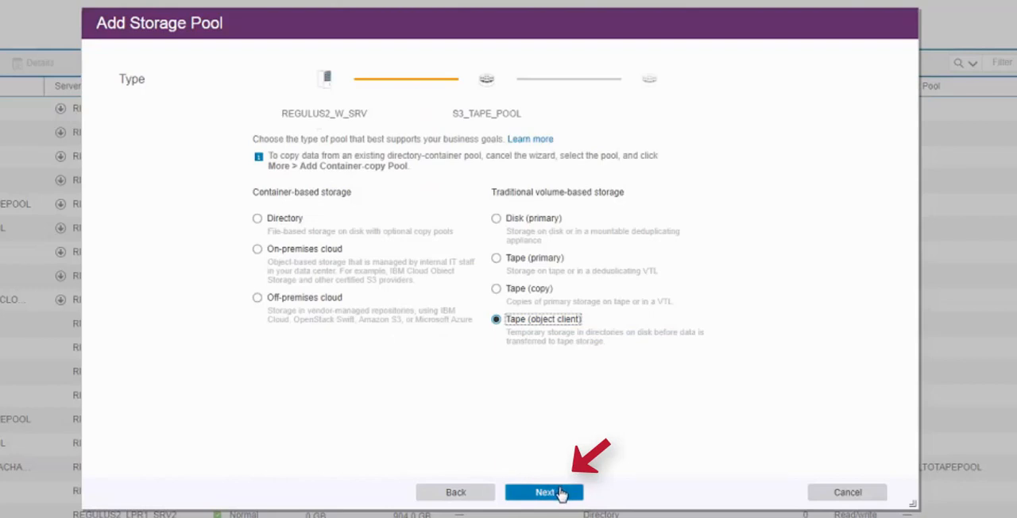
left_click(559, 493)
type("f:/colddata/")
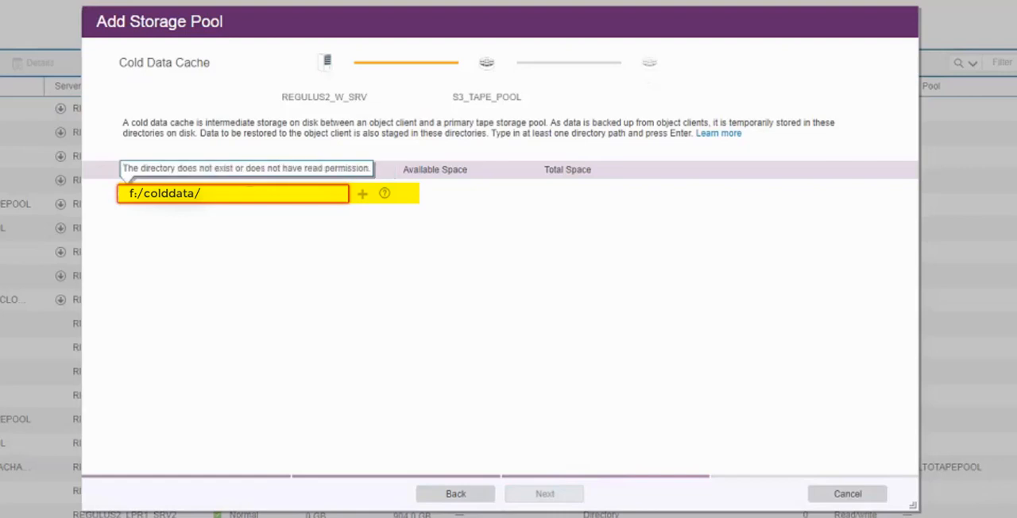
left_click(363, 195)
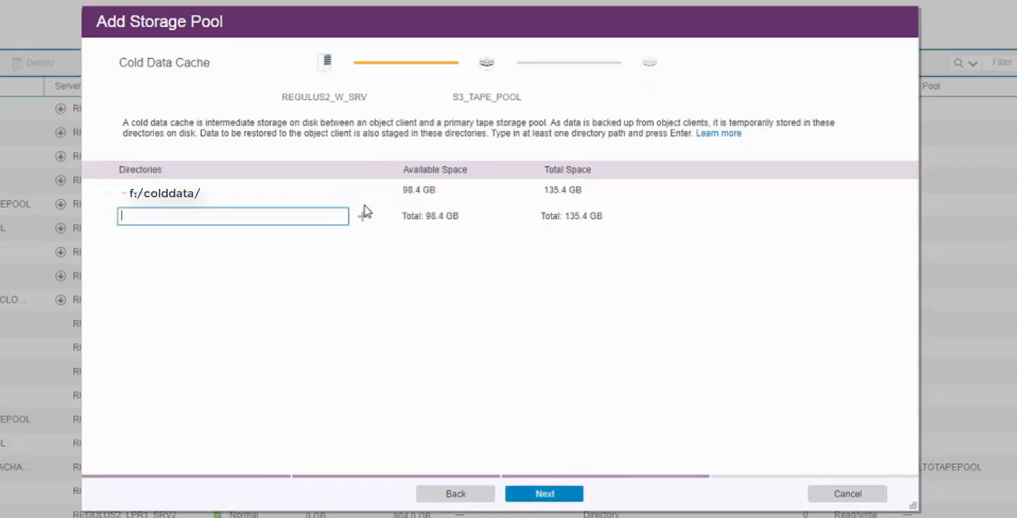
left_click(545, 494)
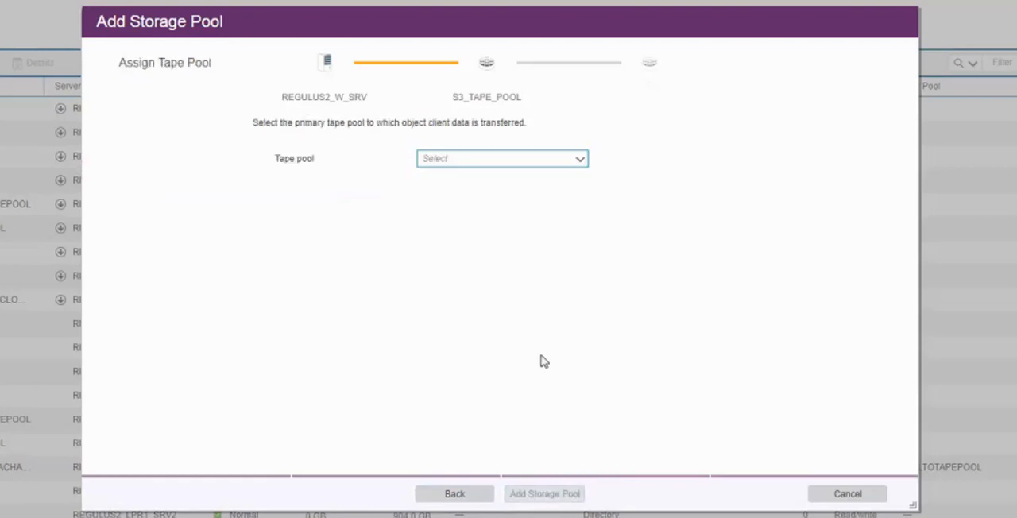
Assign VTLLTOTAPEPOOL as the primary tape pool and finish adding the storage pool
left_click(580, 161)
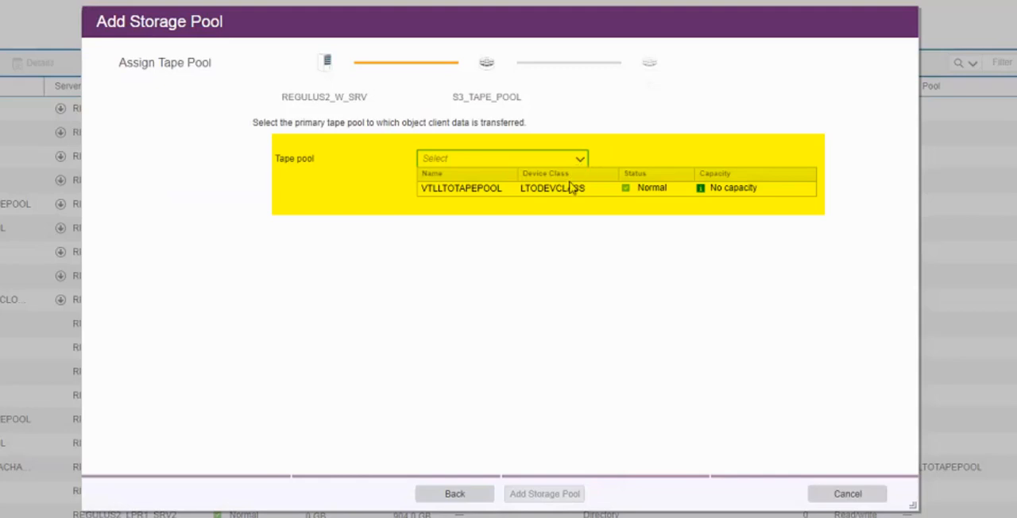
left_click(571, 189)
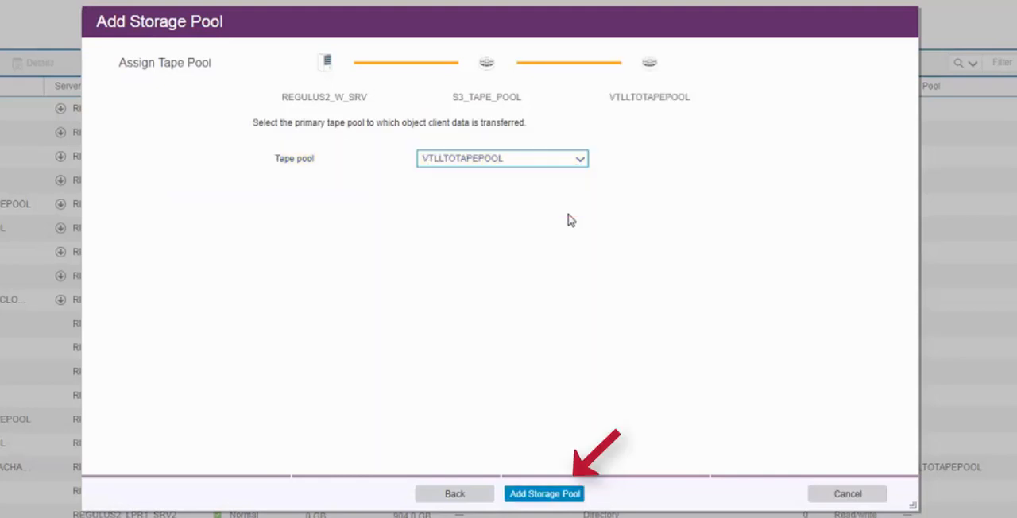
left_click(545, 493)
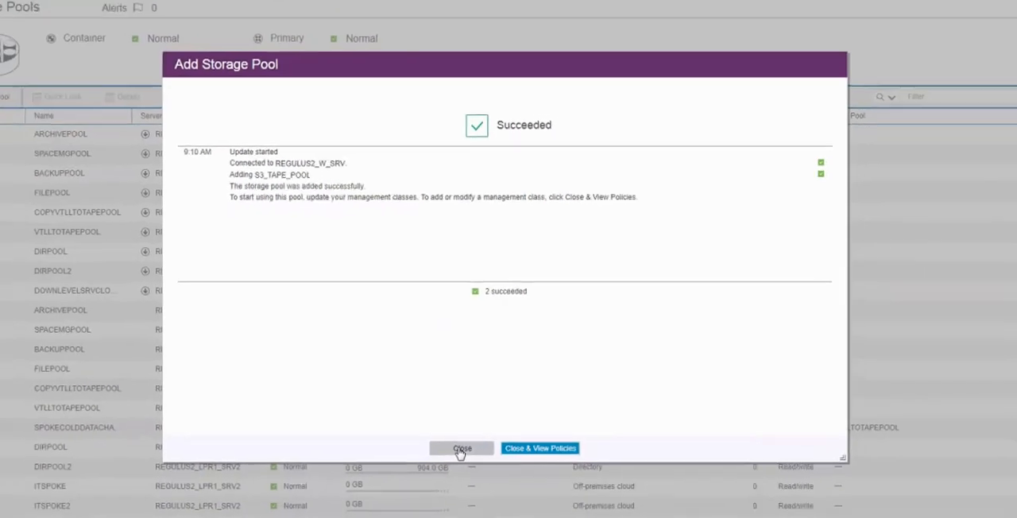
left_click(447, 492)
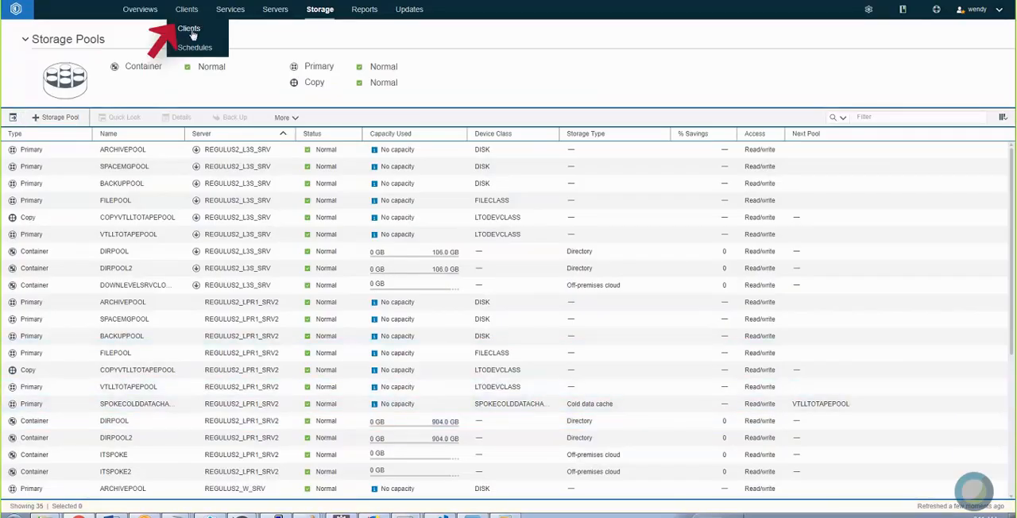
Start adding an object client named OBJC on server REGULUS2_W_SRV, leaving the contact details empty
left_click(187, 9)
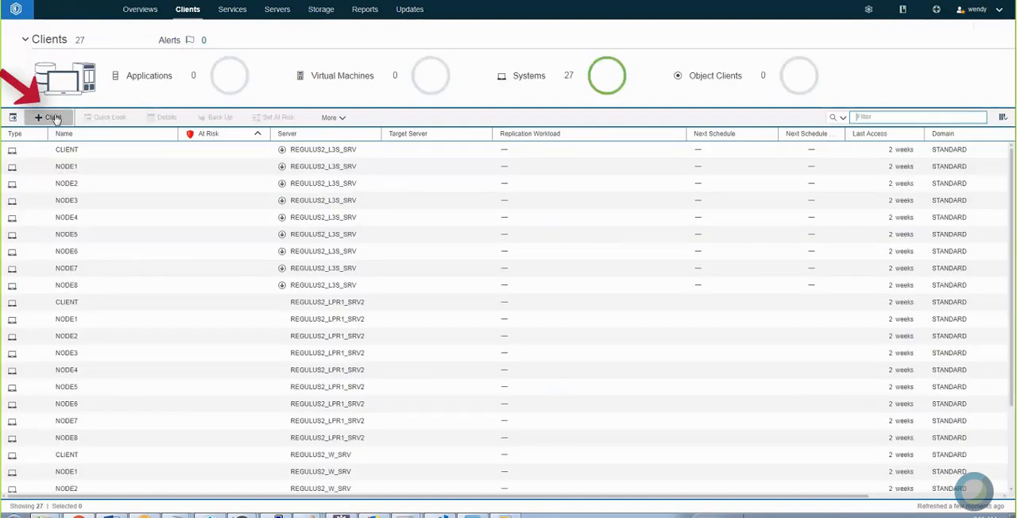
left_click(55, 118)
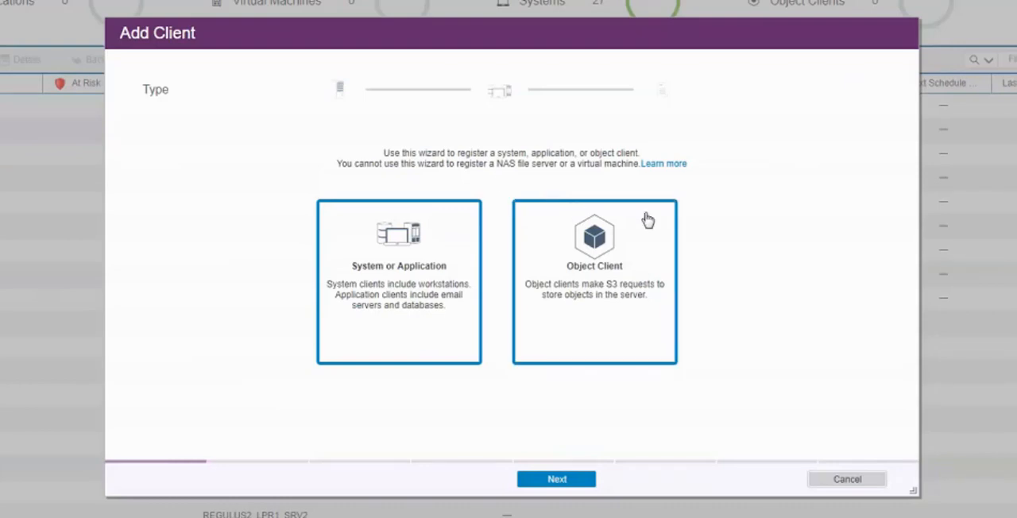
left_click(624, 252)
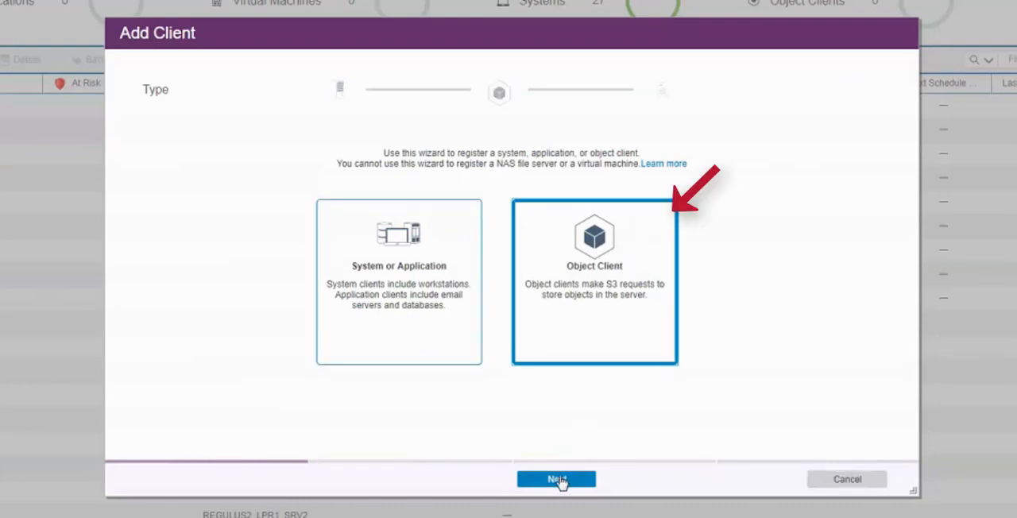
left_click(557, 479)
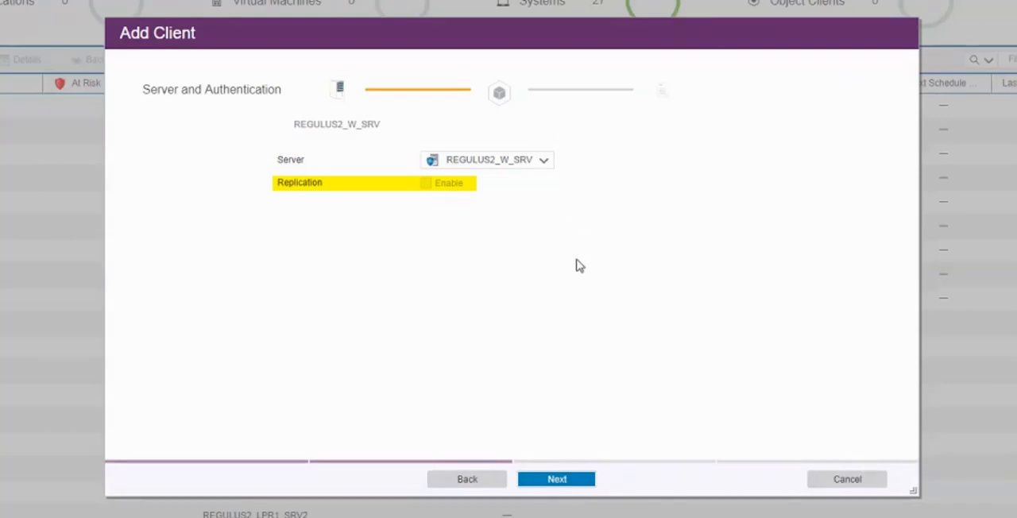
left_click(561, 479)
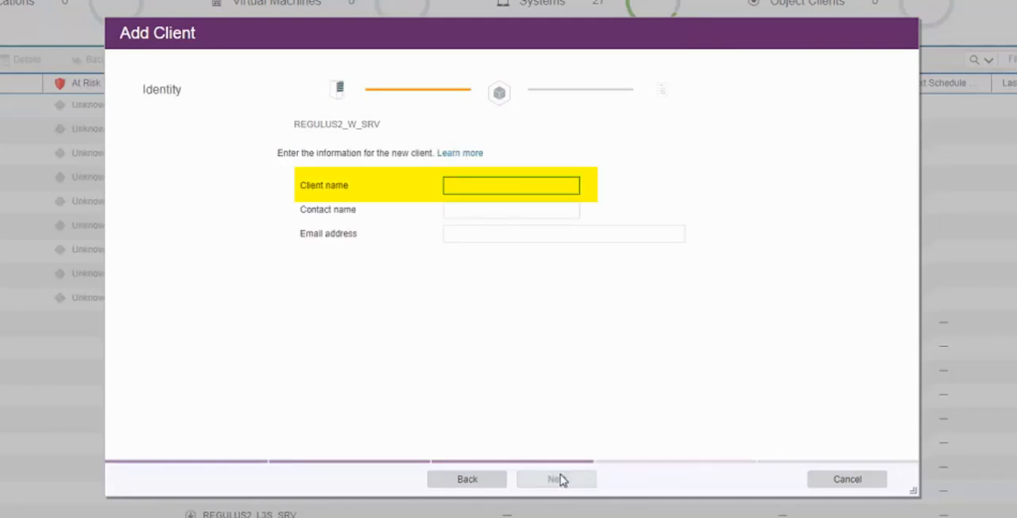
type("OBJC")
left_click(559, 480)
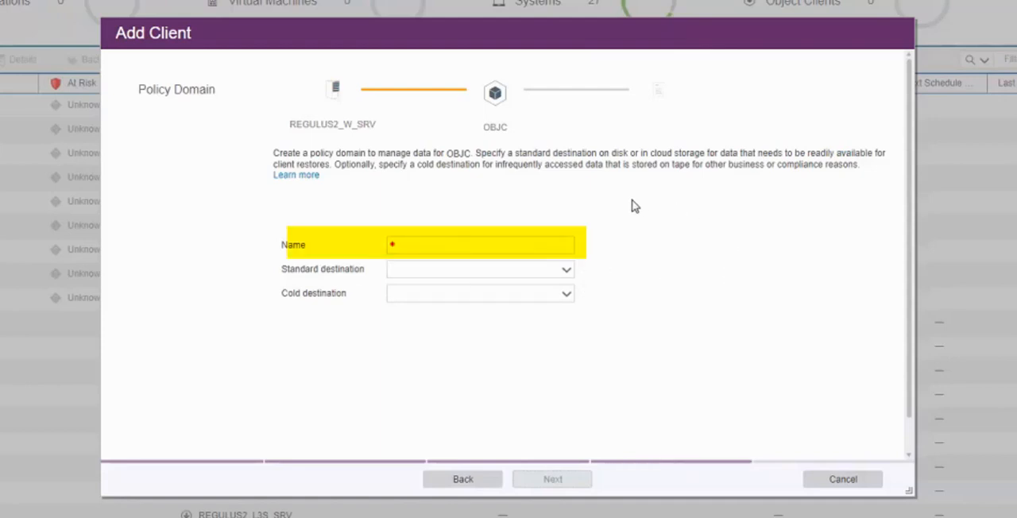
Define policy domain OBJ_DOMAIN for the client with CLOUDPOOL as standard destination and S3_TAPE_POOL as cold destination
left_click(431, 241)
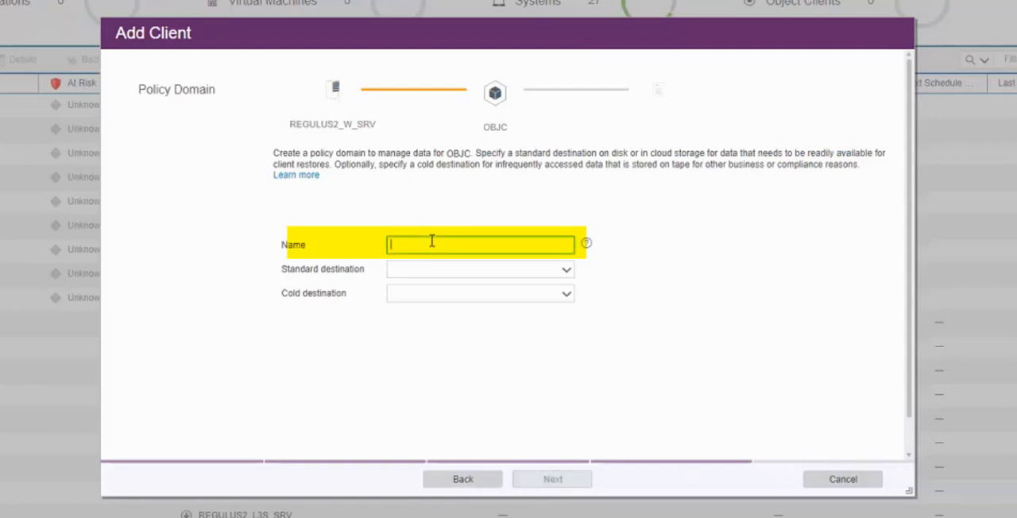
type("OB")
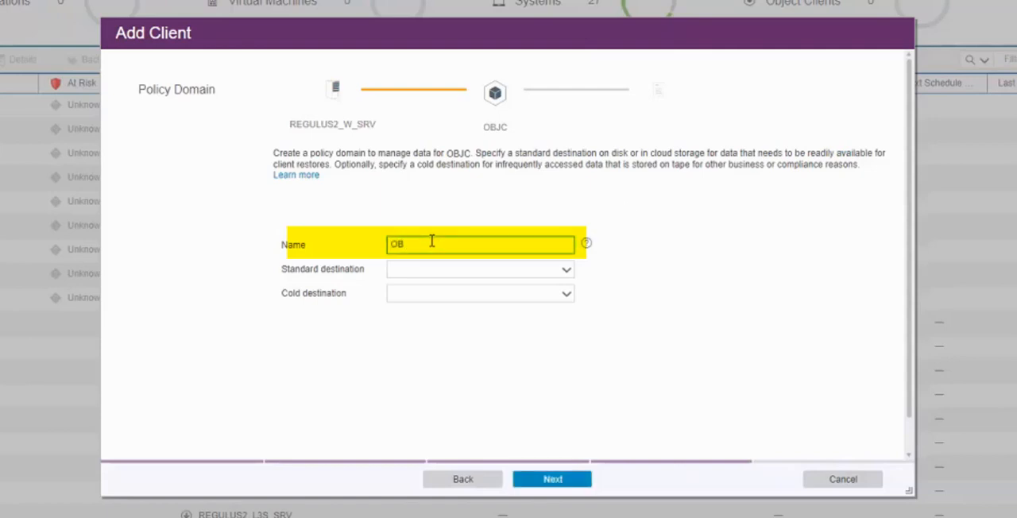
type("J_DOMAIN")
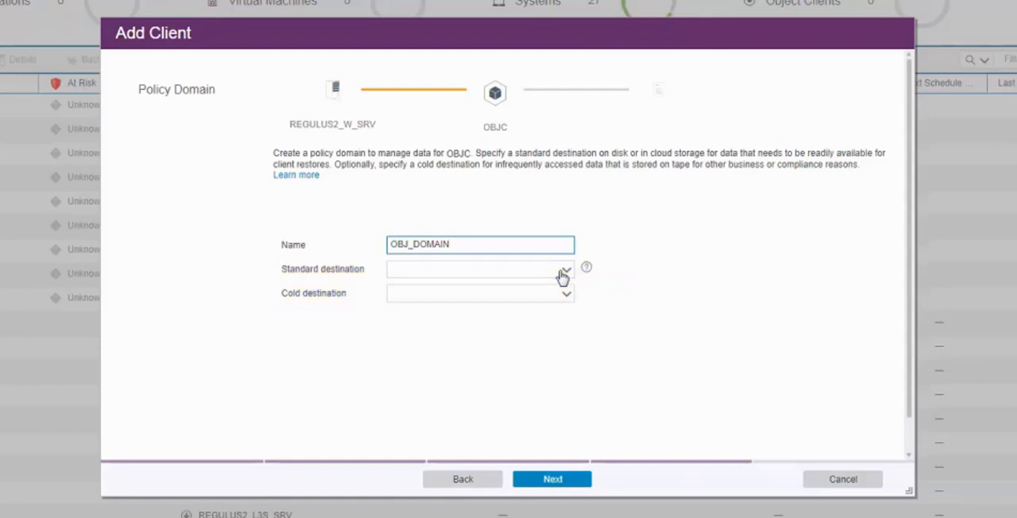
left_click(562, 274)
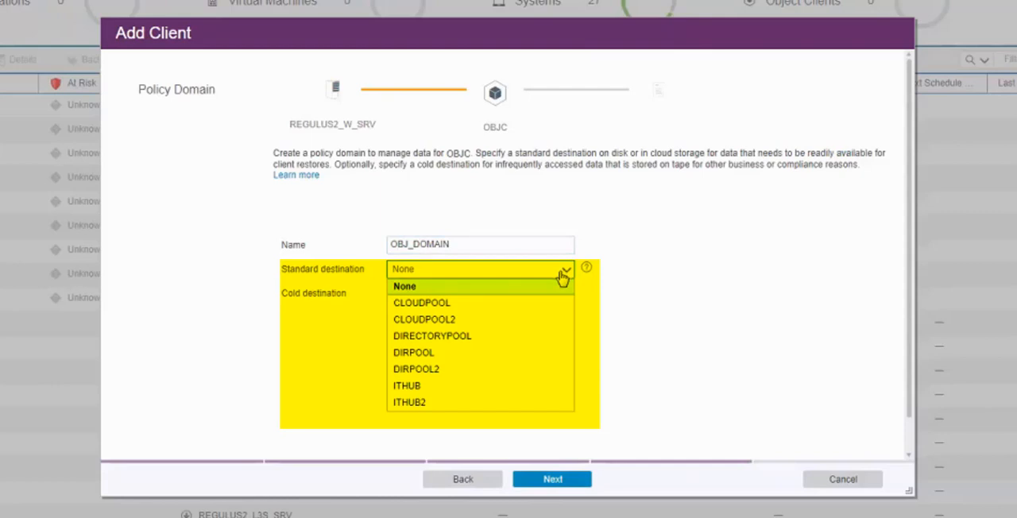
left_click(556, 303)
left_click(557, 307)
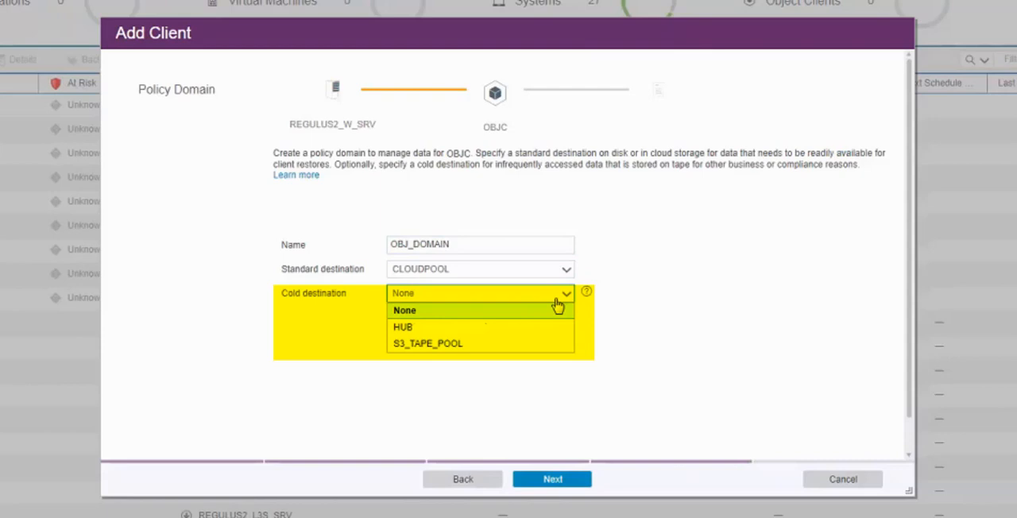
left_click(541, 343)
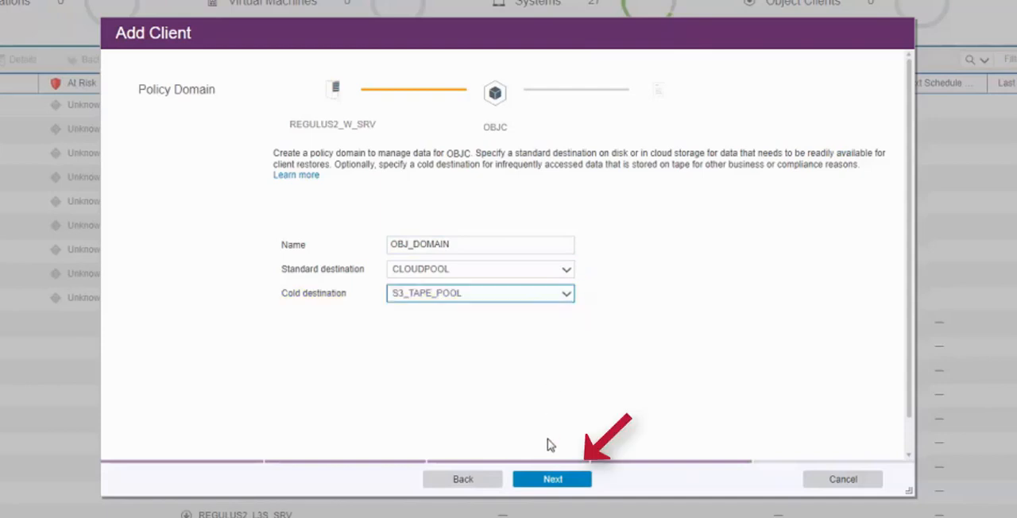
left_click(549, 477)
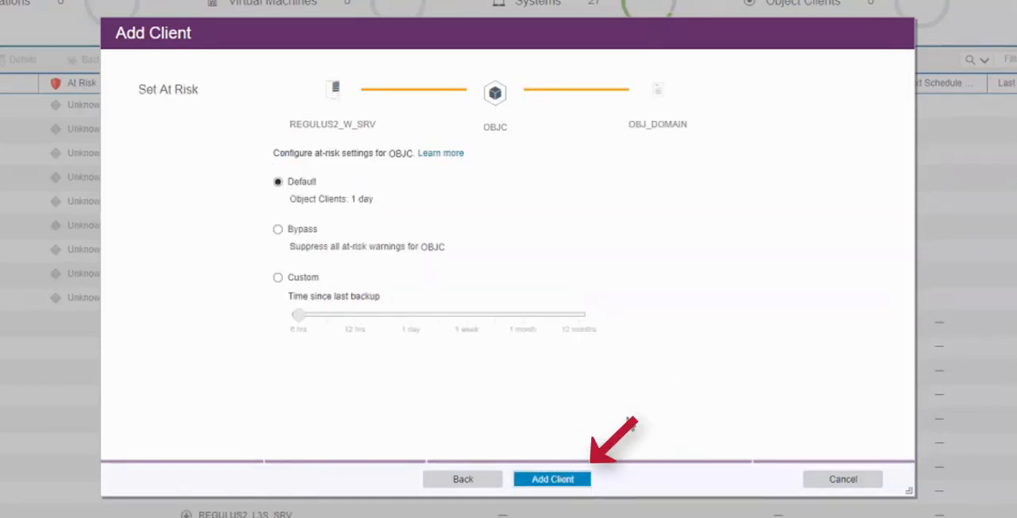
Add the client with the default at-risk setting and view its agent certificate before closing the wizard
left_click(556, 479)
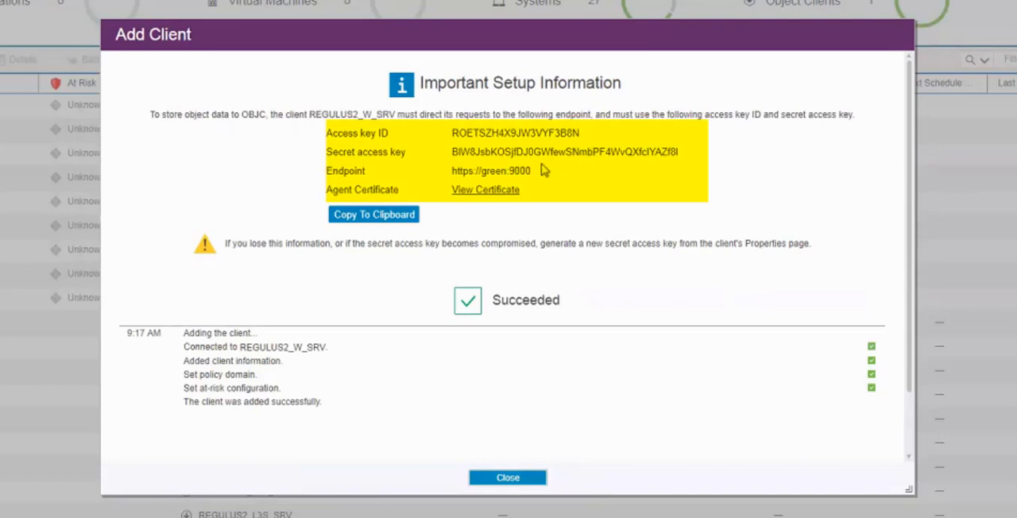
left_click(499, 195)
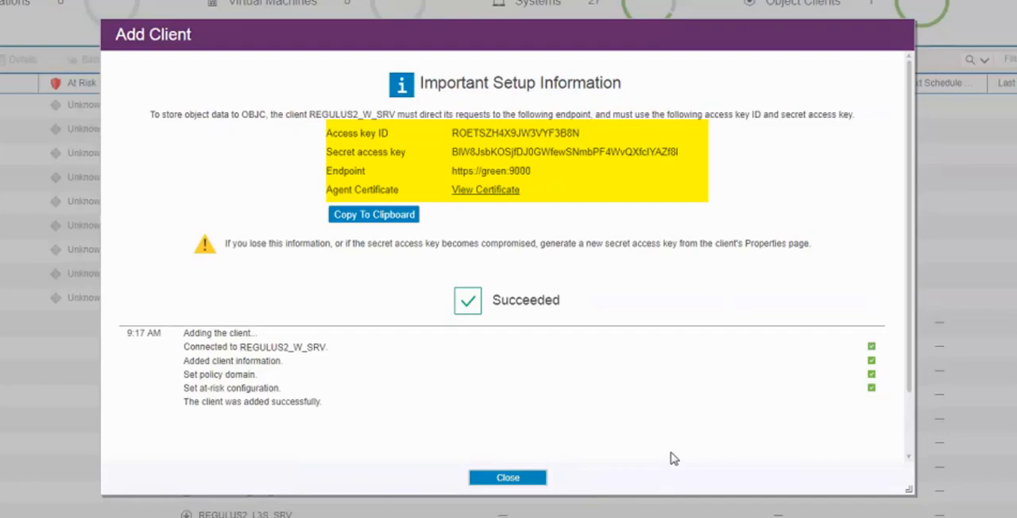
left_click(518, 477)
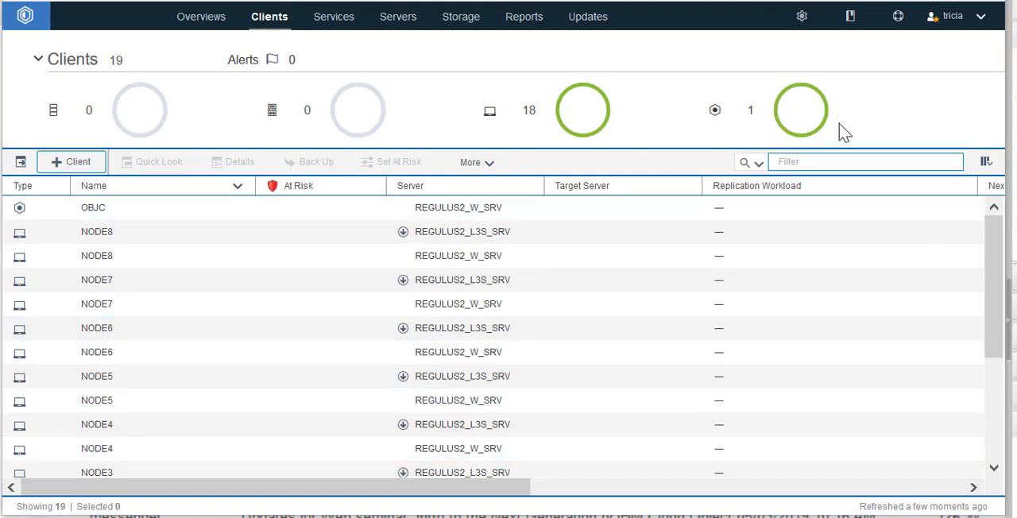
Filter the client list to object clients only and view the explanation of what an object client is
mouse_move(775, 121)
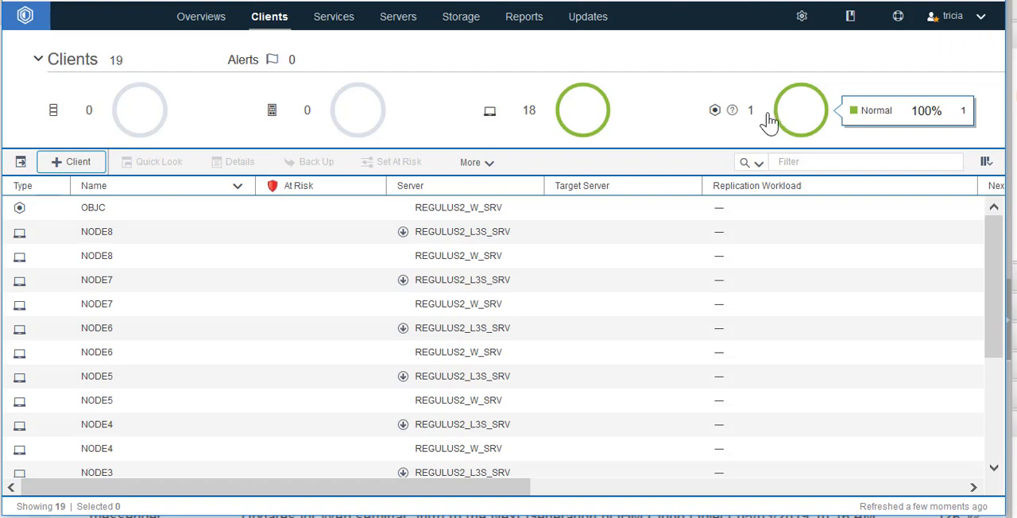
left_click(749, 115)
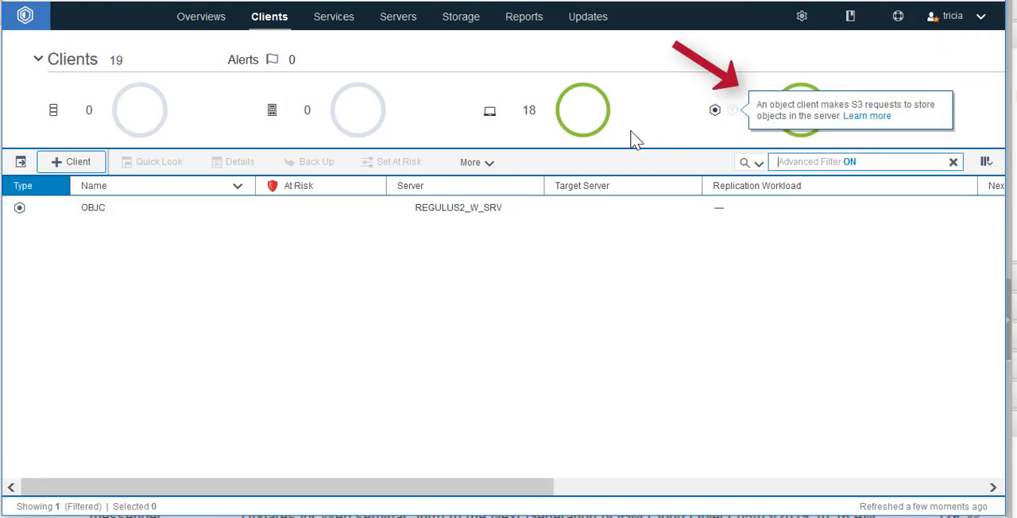
mouse_move(735, 108)
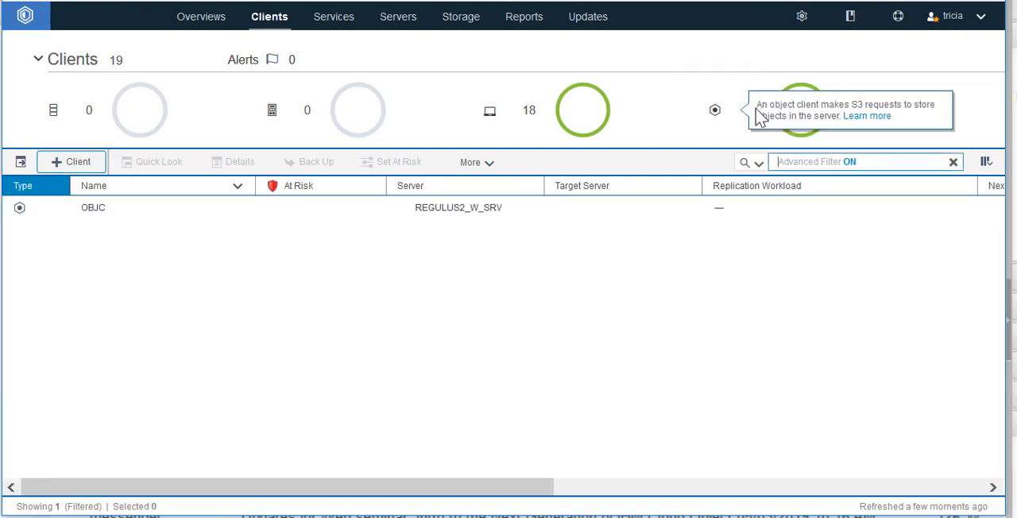
Open the properties of client OBJC and examine the available choices for its Policy domain S3 setting
left_click(89, 209)
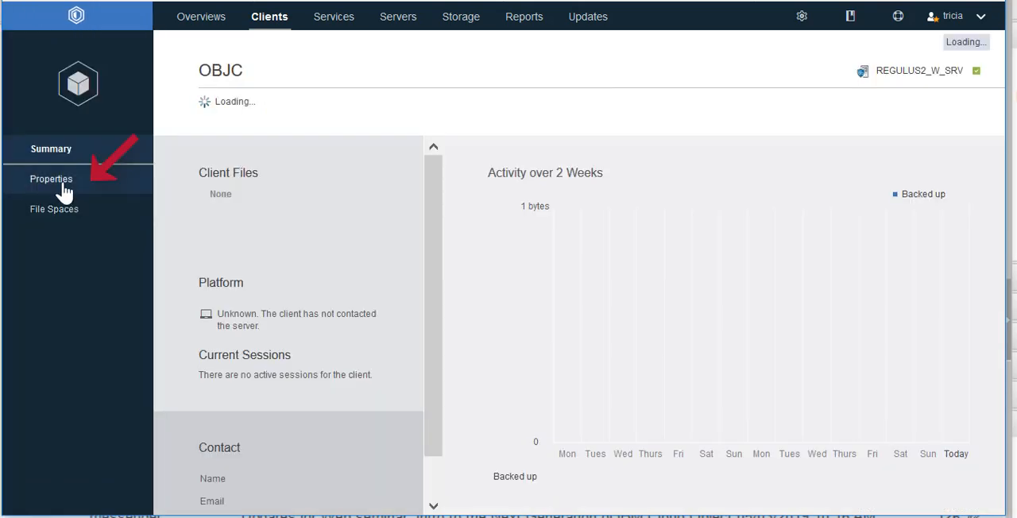
left_click(53, 182)
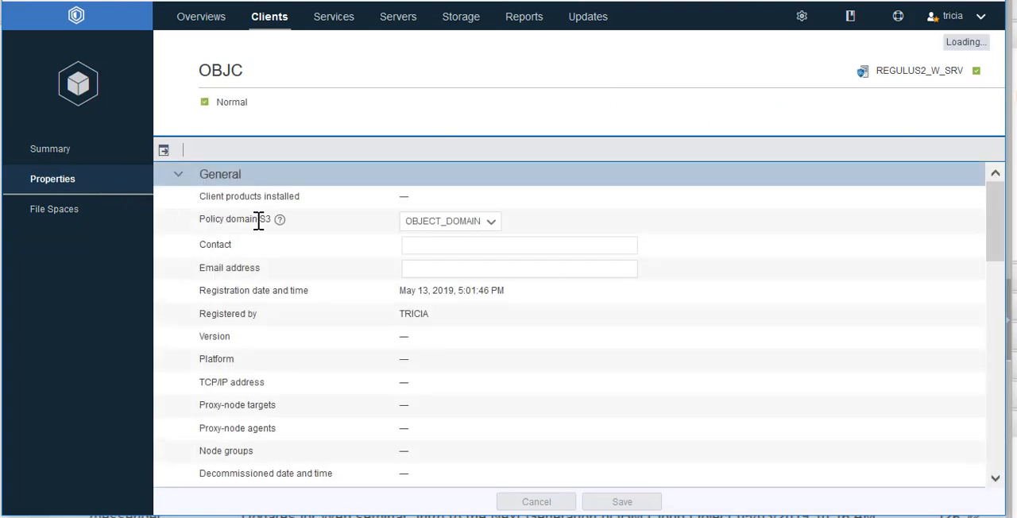
mouse_move(280, 221)
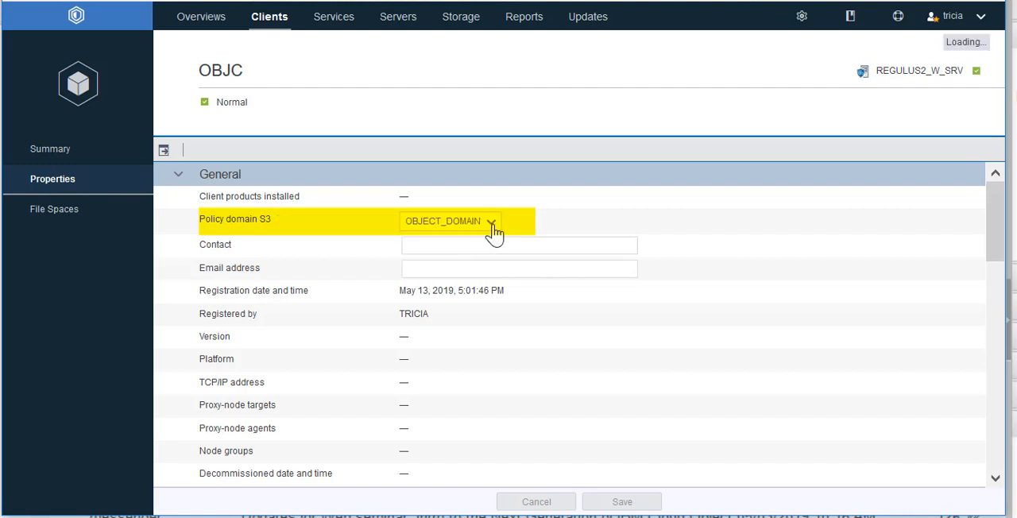
left_click(491, 223)
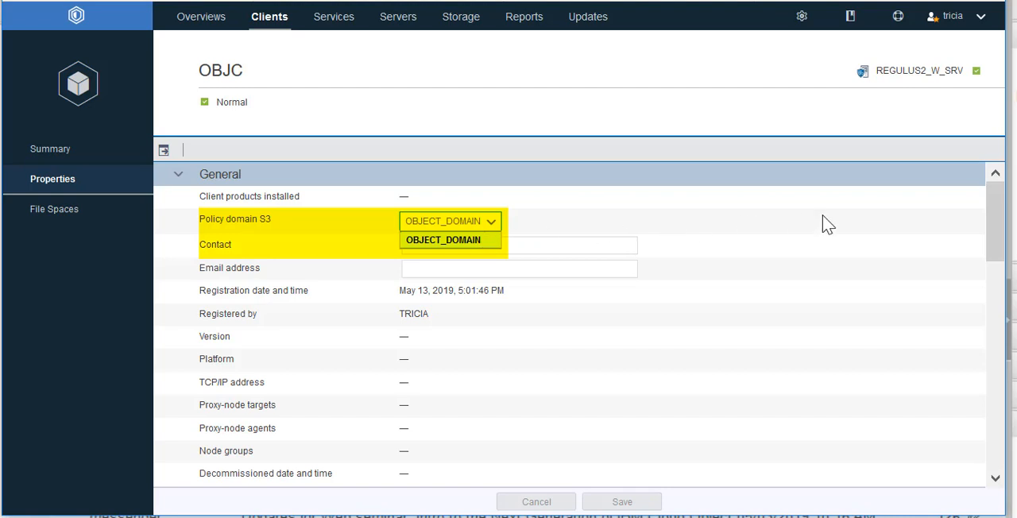
left_click_drag(993, 228, 969, 320)
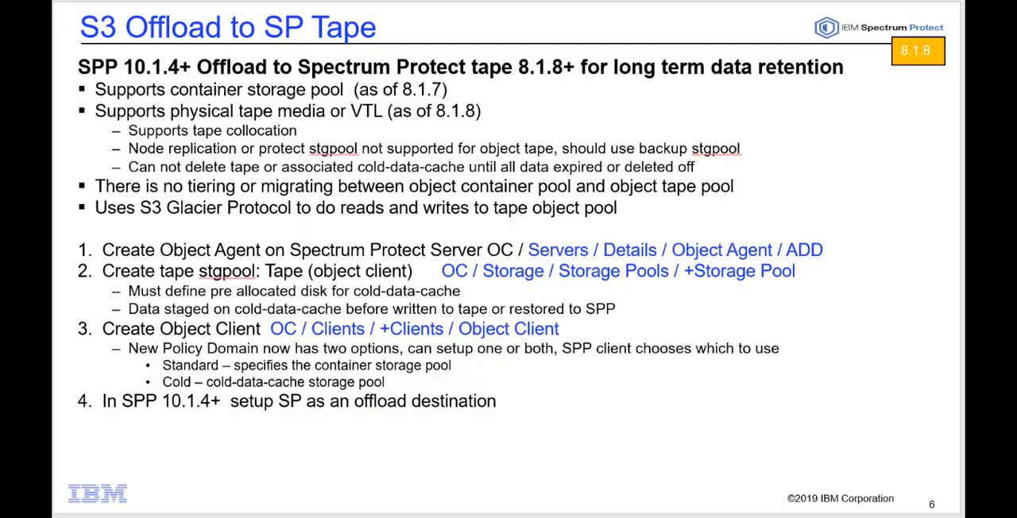